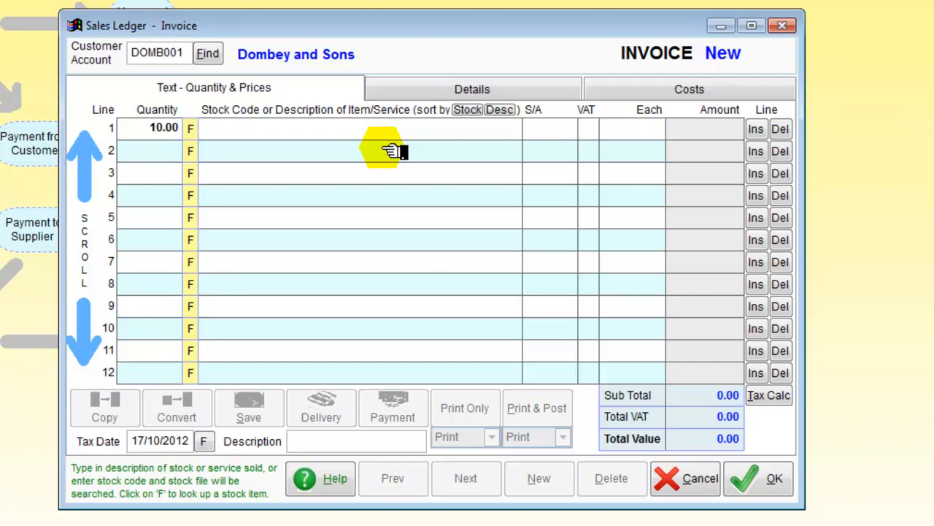
# Step: Complete invoice line 1 with description "Boxes of marigolds", sales analysis code MISC, VAT code 1 and a unit price of 2.98
pyautogui.write('Boxes of mari')
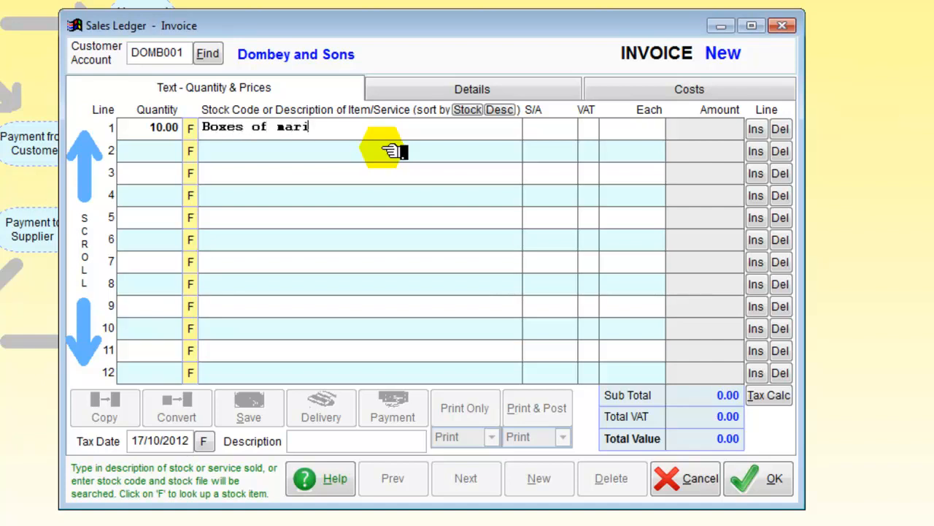
pyautogui.write('golds')
pyautogui.press('Tab')
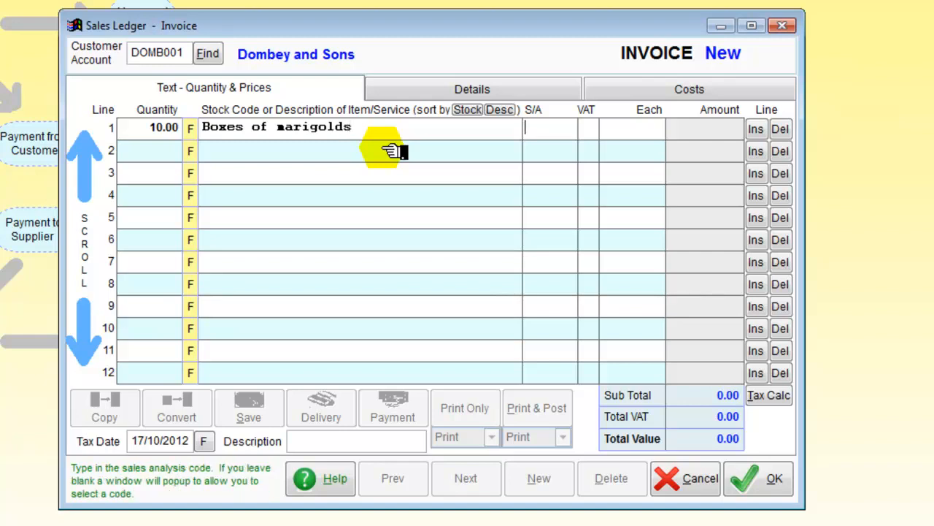
pyautogui.press('Tab')
pyautogui.click(383, 170)
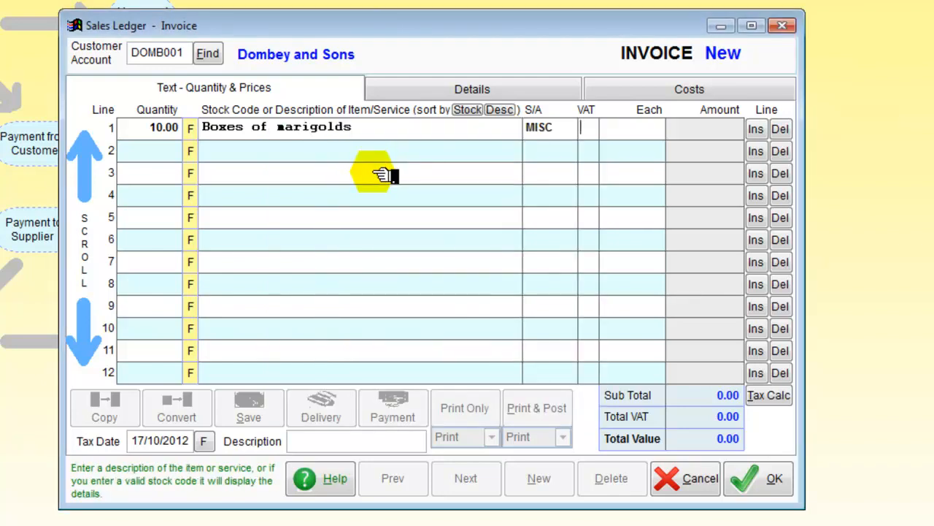
pyautogui.write('1')
pyautogui.press('Tab')
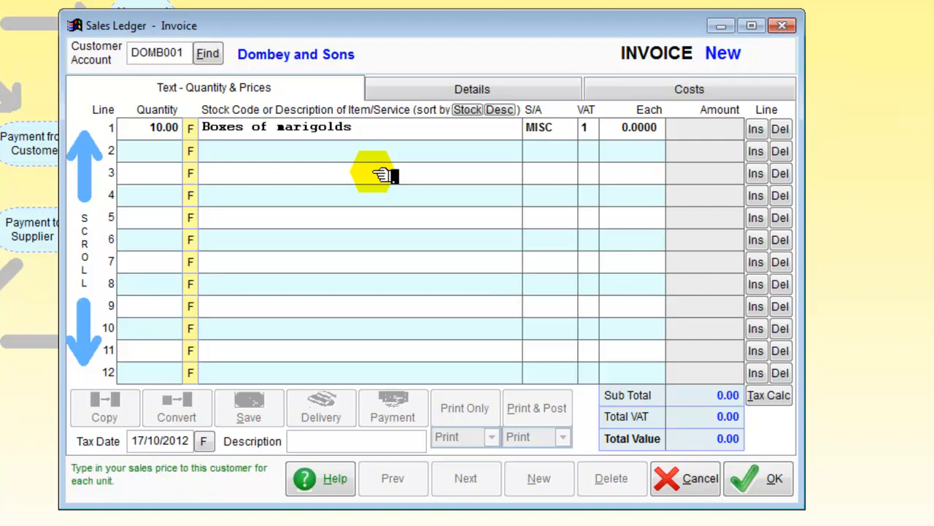
pyautogui.write('2.98')
pyautogui.press('Tab')
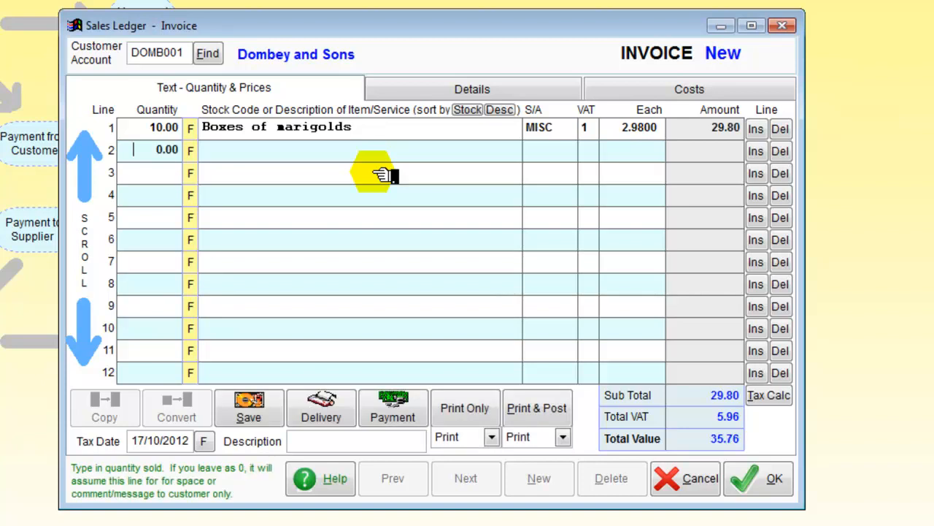
# Step: Add invoice line 2 for 10 "Boxes of violas" with sales analysis code MISC, VAT code 1 and a unit price of 2.90
pyautogui.write('10')
pyautogui.press('Tab')
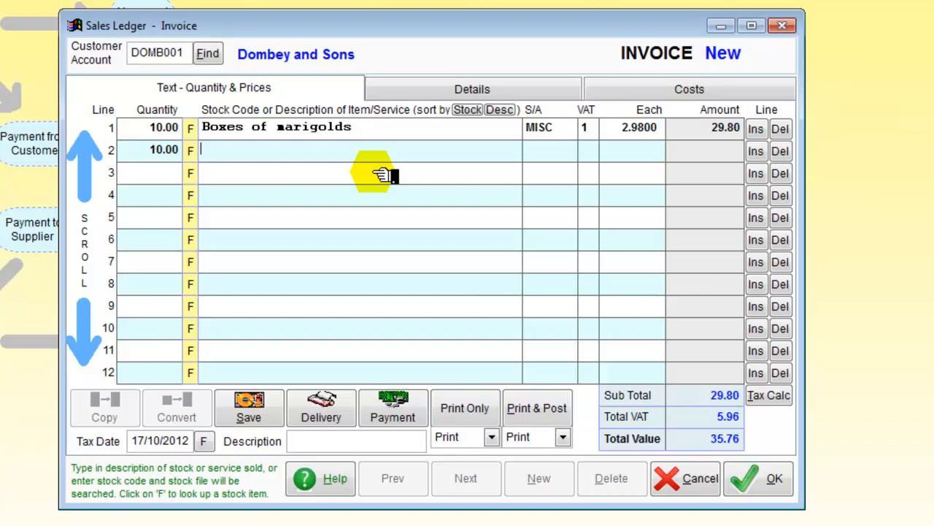
pyautogui.write('Boxes c')
pyautogui.write('f violas')
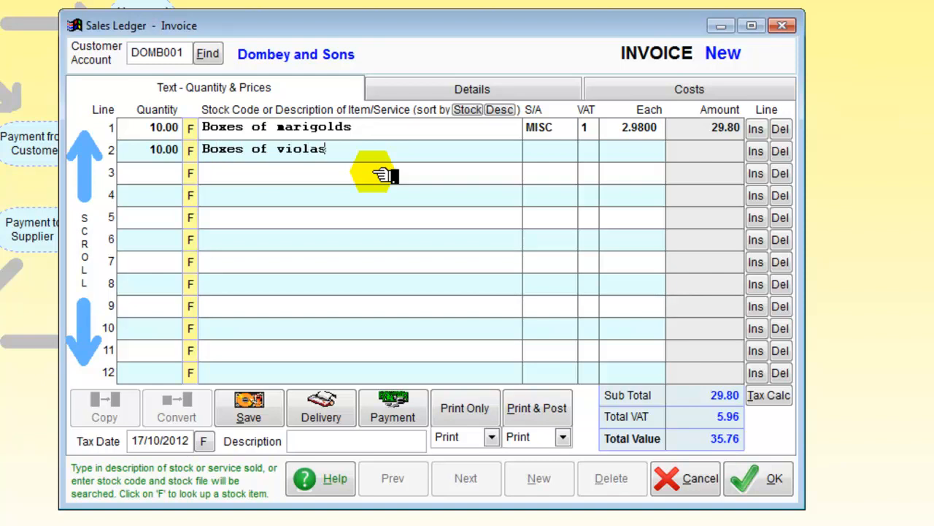
pyautogui.press('Tab')
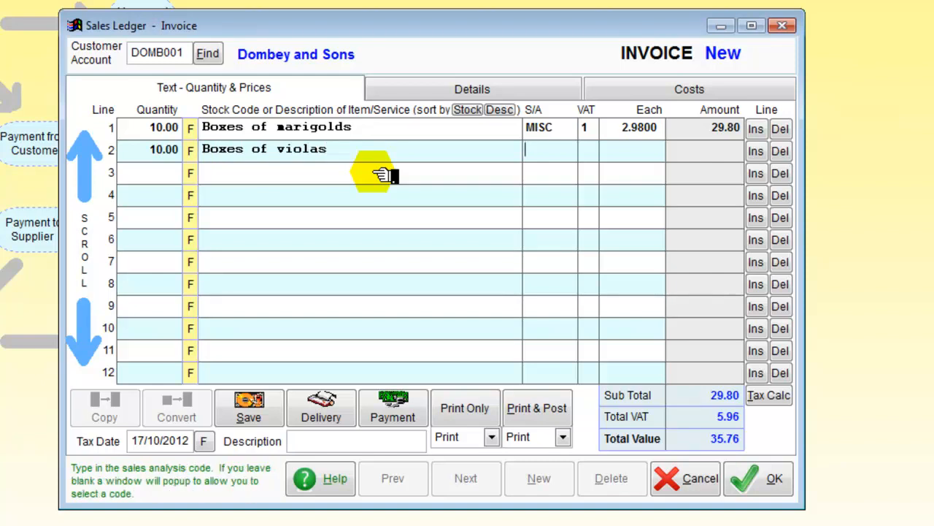
pyautogui.press('Return')
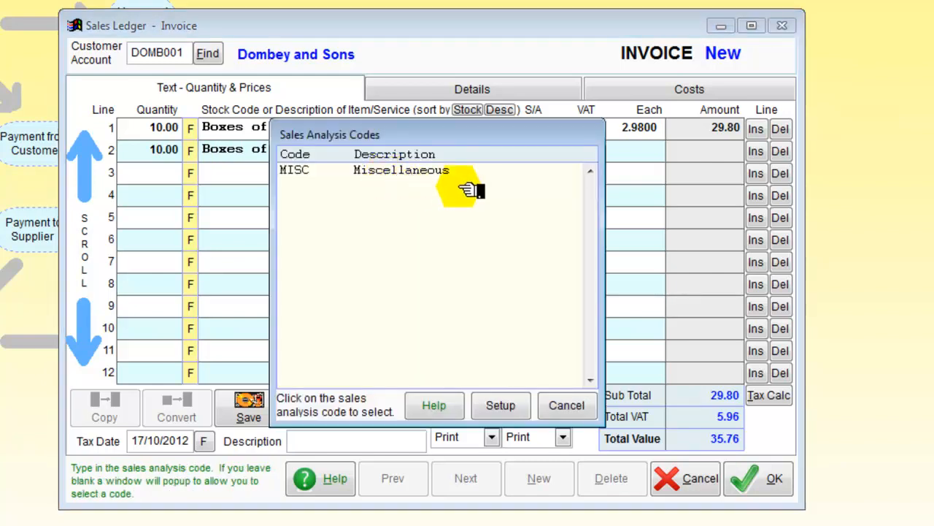
pyautogui.click(375, 172)
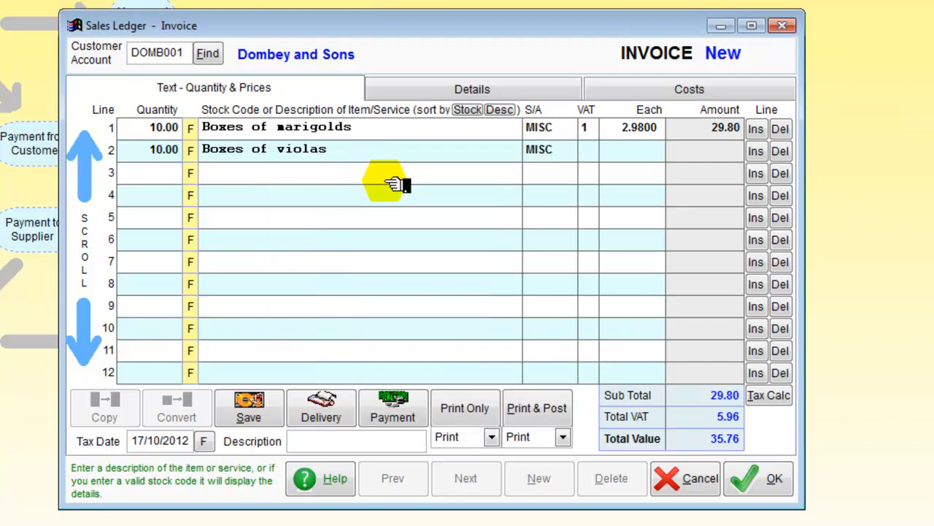
pyautogui.write('1')
pyautogui.press('Tab')
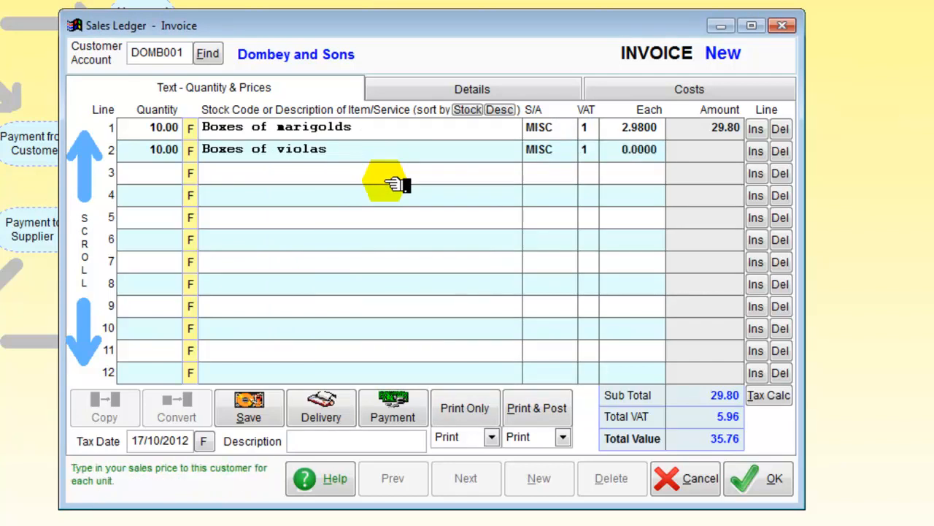
pyautogui.write('2.9')
pyautogui.press('Return')
pyautogui.press('Return')
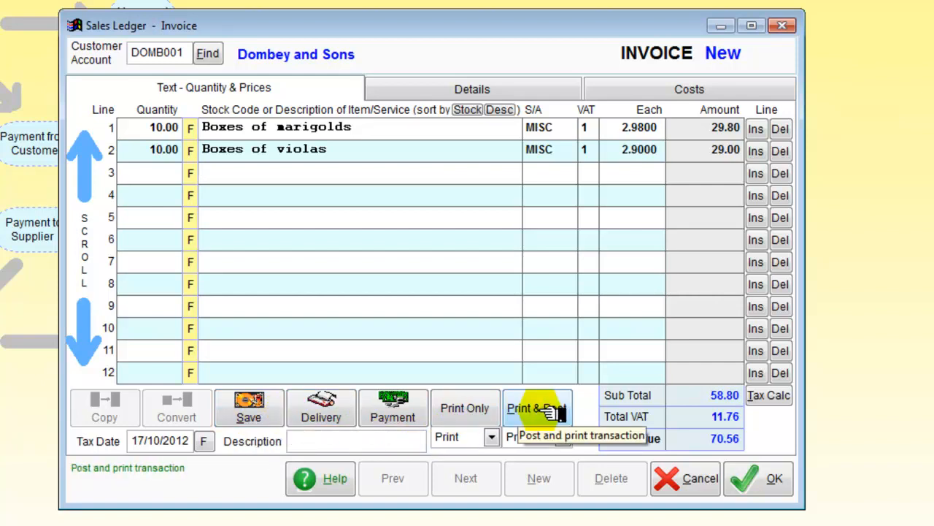
# Step: Post the invoice to the customer account and output it to MS Excel
pyautogui.click(564, 437)
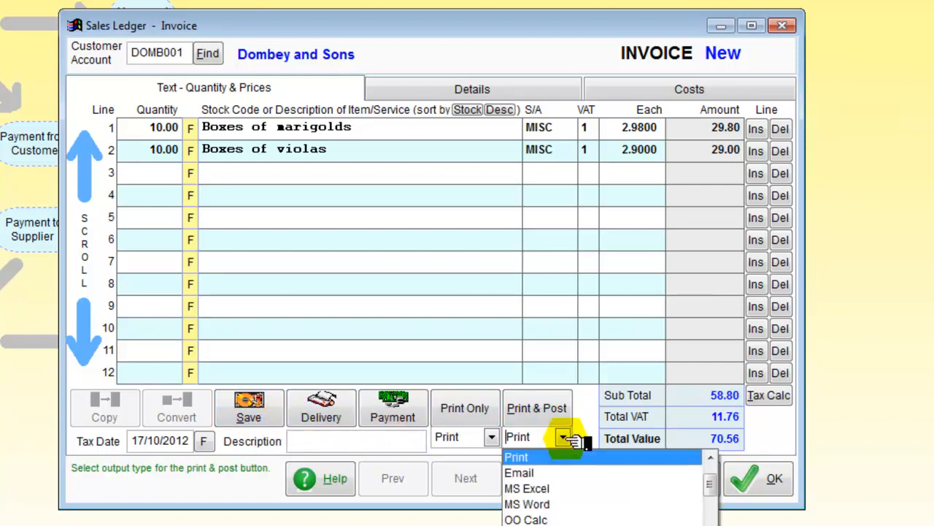
pyautogui.click(536, 489)
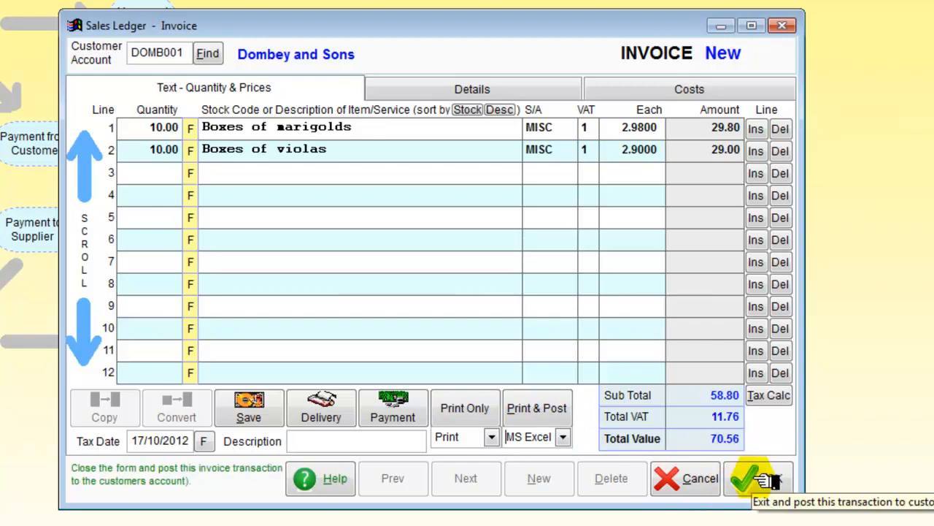
pyautogui.click(553, 410)
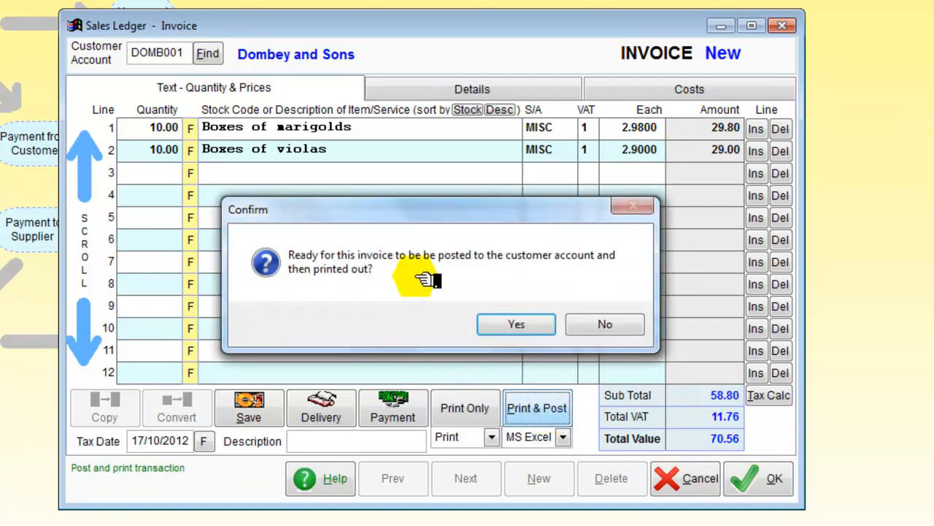
pyautogui.click(525, 327)
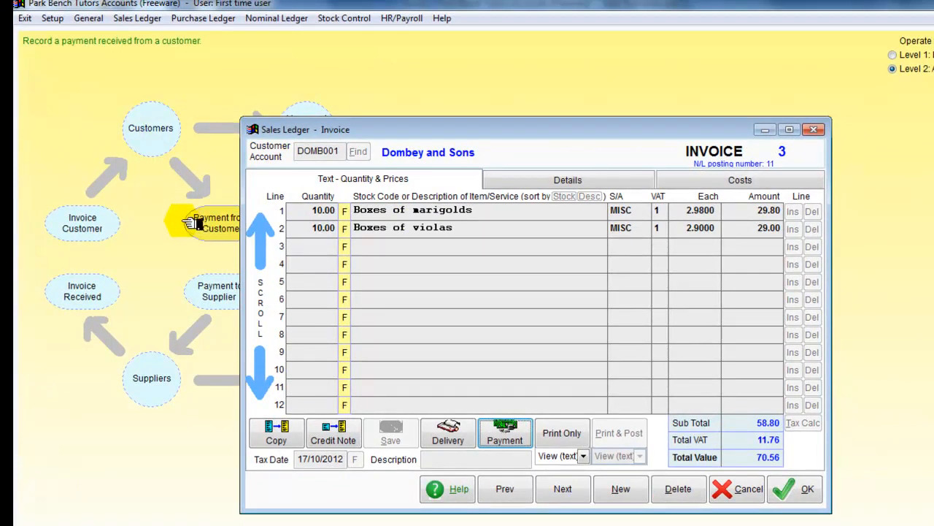
# Step: Look up the Dombey and Sons customer account and view its current transactions
pyautogui.click(160, 136)
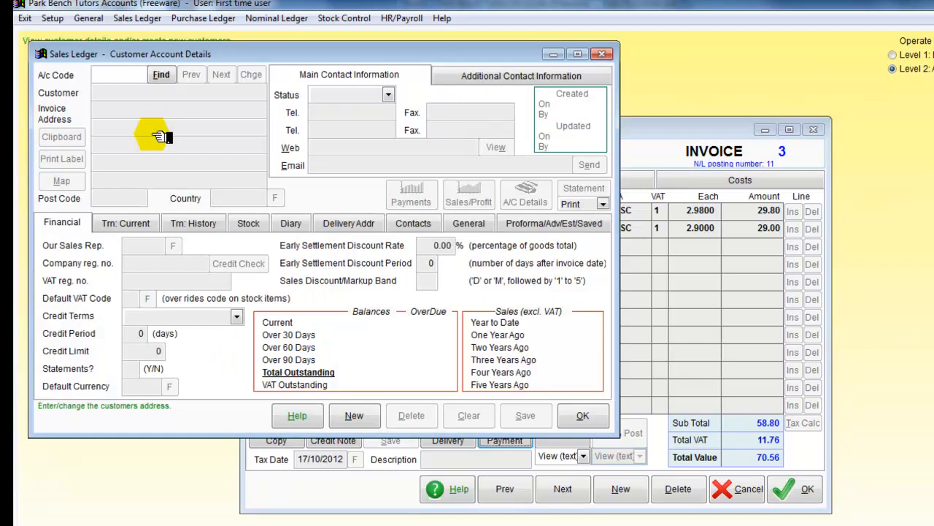
pyautogui.write('DOM')
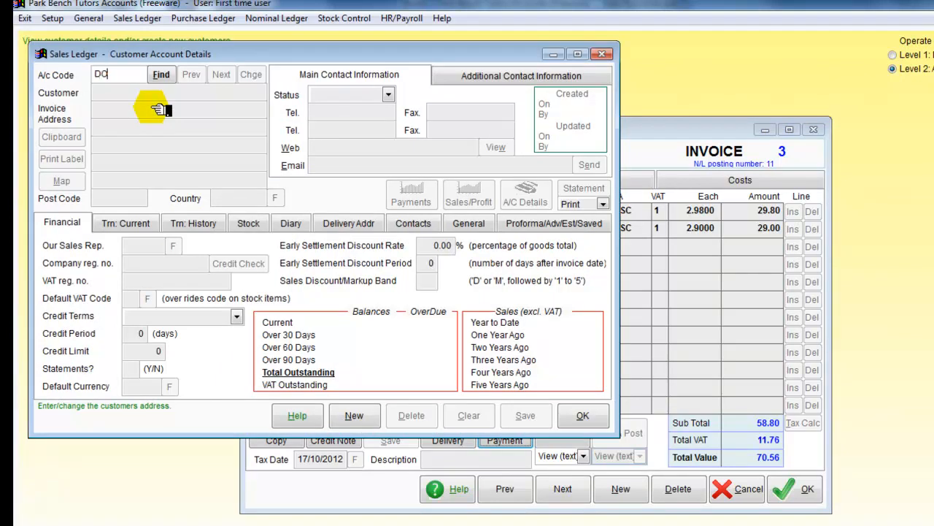
pyautogui.click(160, 74)
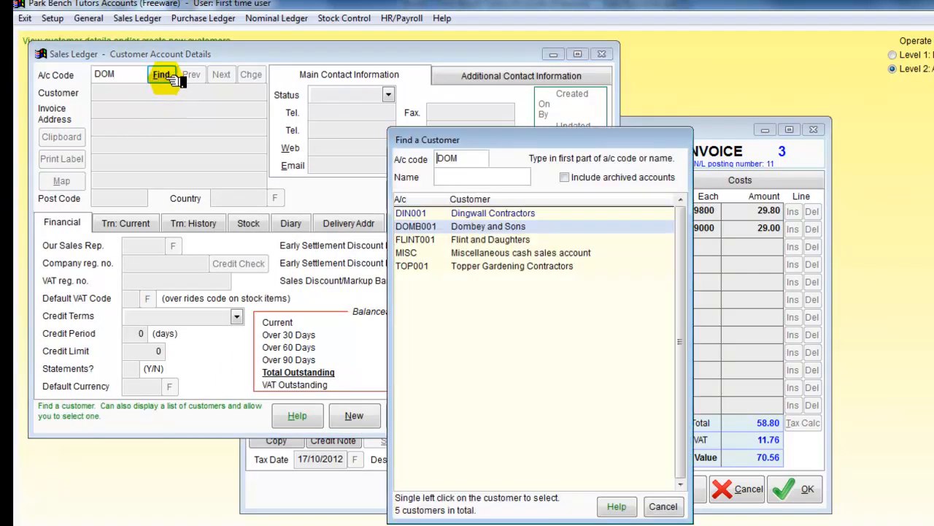
pyautogui.click(458, 227)
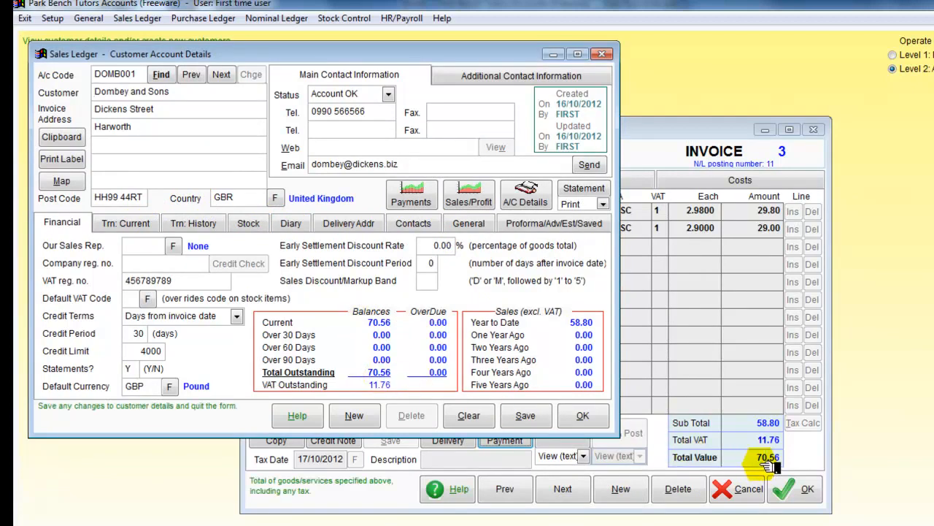
pyautogui.click(132, 225)
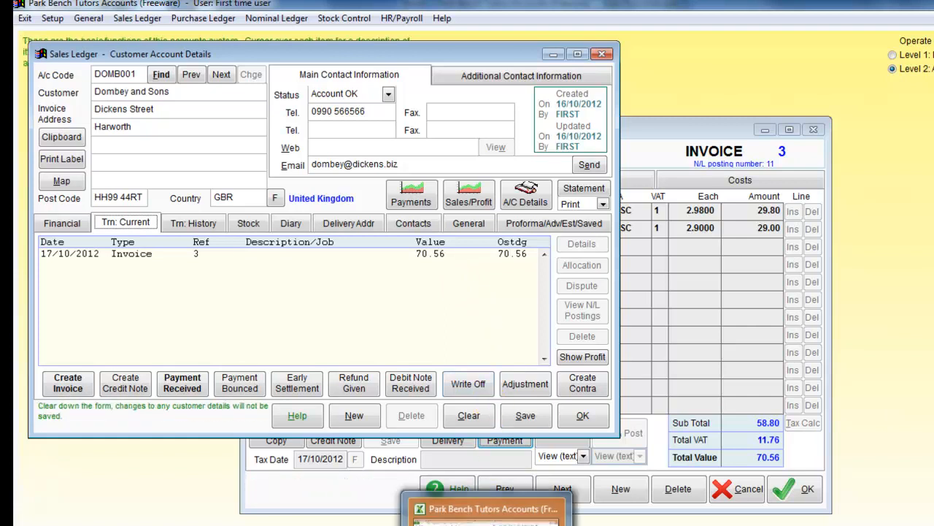
# Step: Switch to Excel to examine the exported sales invoice, and return to the customer account details in Park Bench Tutors Accounts
pyautogui.click(487, 511)
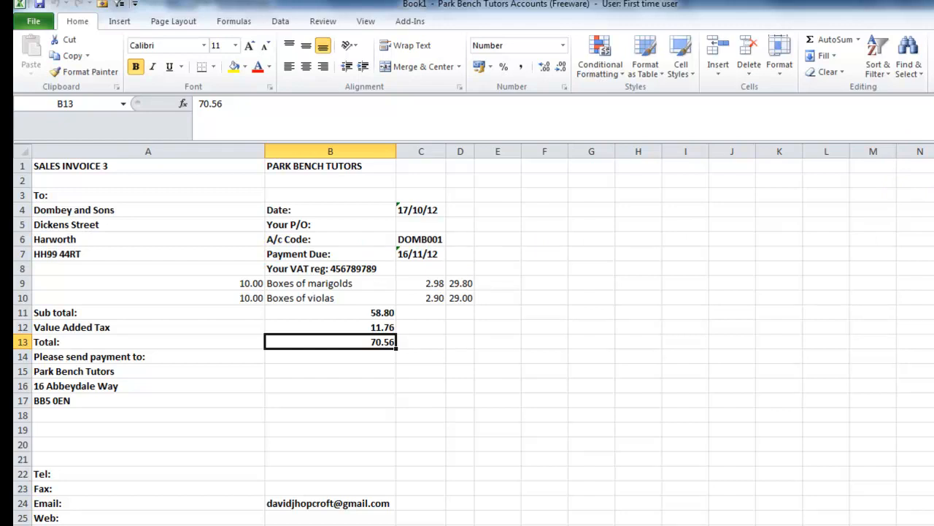
pyautogui.click(933, 4)
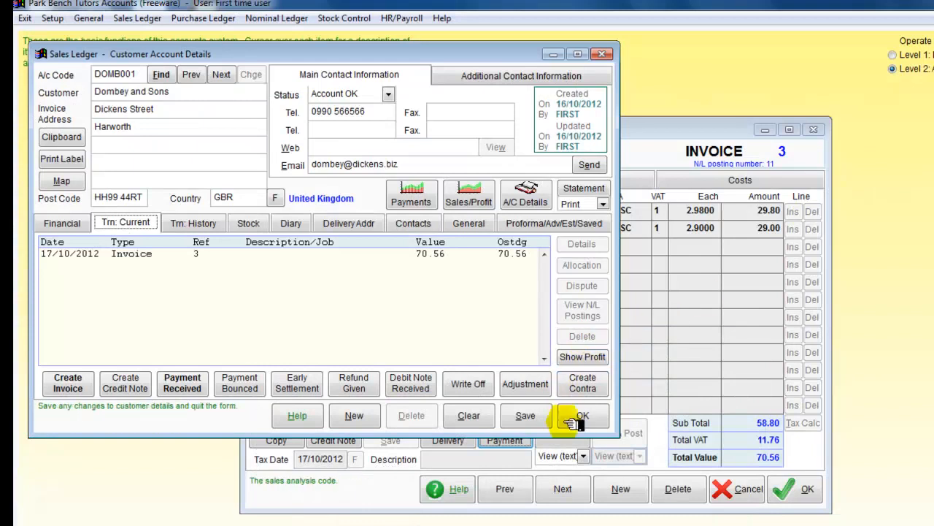